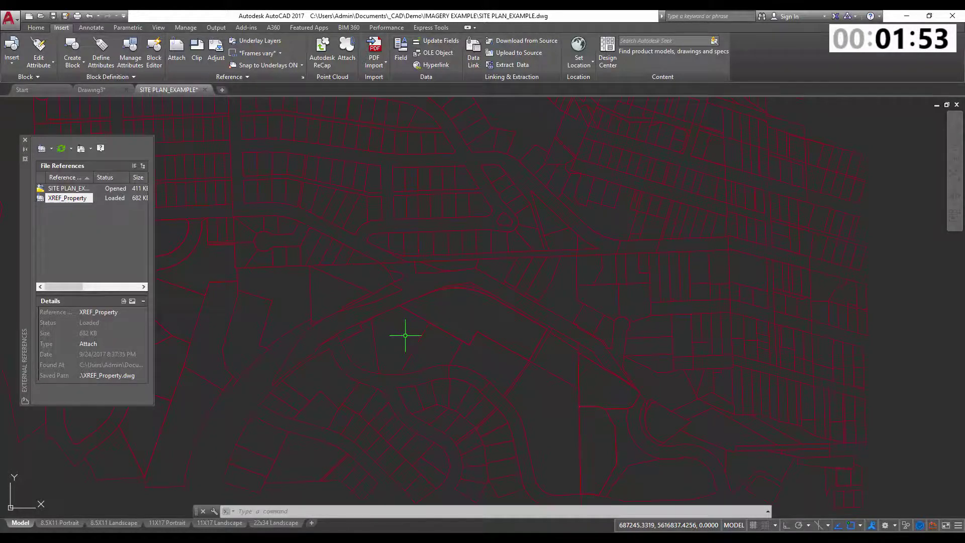
- Pan and zoom in on the cul-de-sac lots, clearing any stray XREF selection
{"action": "middle_click_drag", "start_coordinate": [405, 333], "coordinate": [418, 336]}
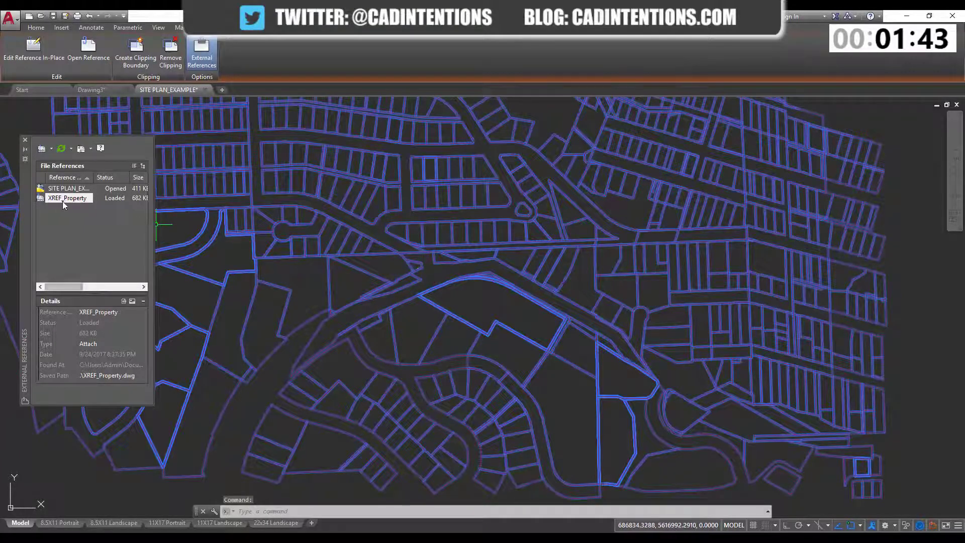
{"action": "mouse_move", "coordinate": [50, 202]}
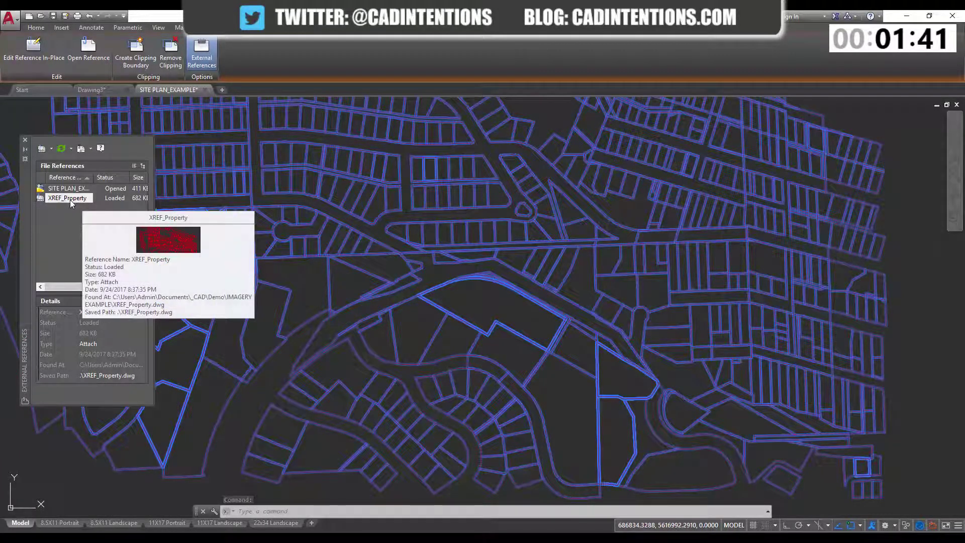
{"action": "key", "text": "Escape"}
{"action": "scroll", "coordinate": [394, 264], "scroll_direction": "up", "scroll_amount": 1}
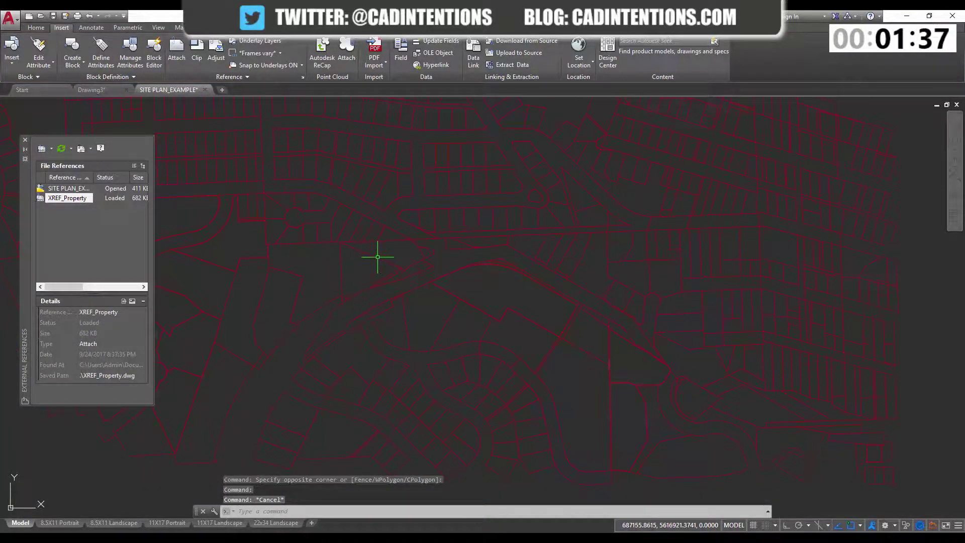
{"action": "scroll", "coordinate": [394, 256], "scroll_direction": "up", "scroll_amount": 1}
{"action": "key", "text": "Escape"}
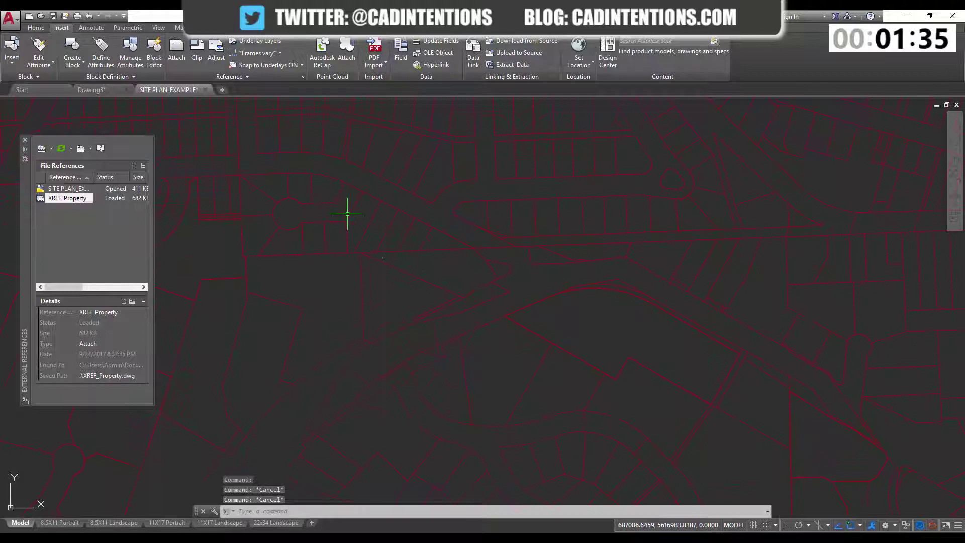
{"action": "left_click", "coordinate": [366, 229]}
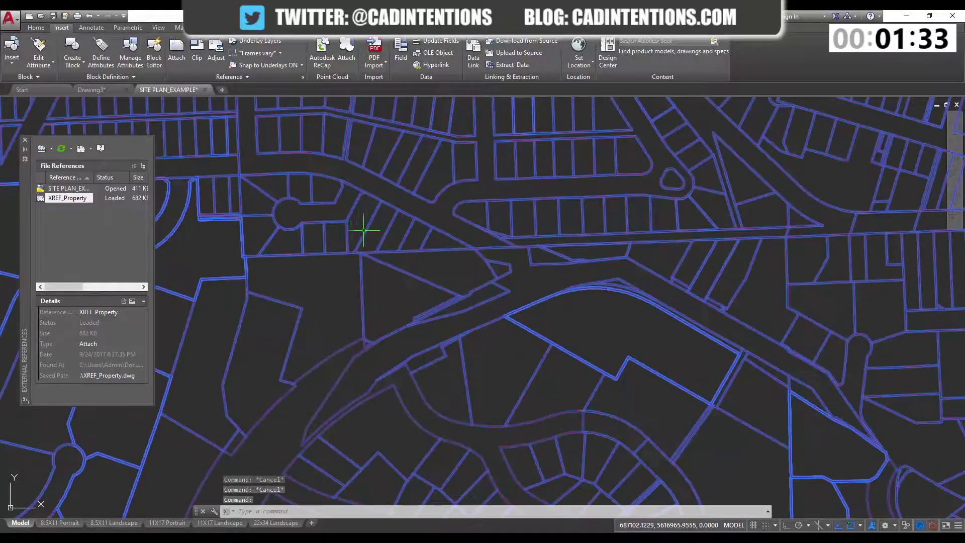
{"action": "key", "text": "Escape"}
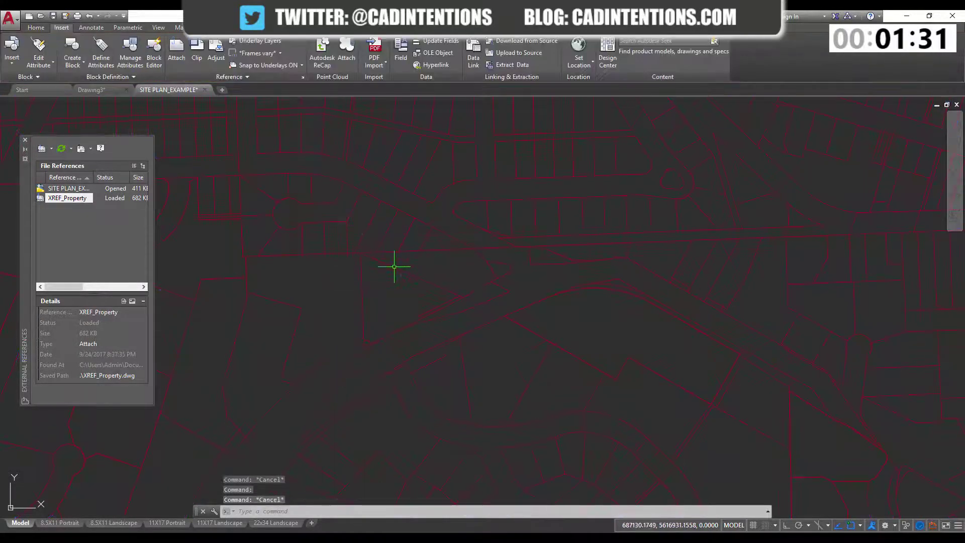
{"action": "scroll", "coordinate": [441, 270], "scroll_direction": "up", "scroll_amount": 2}
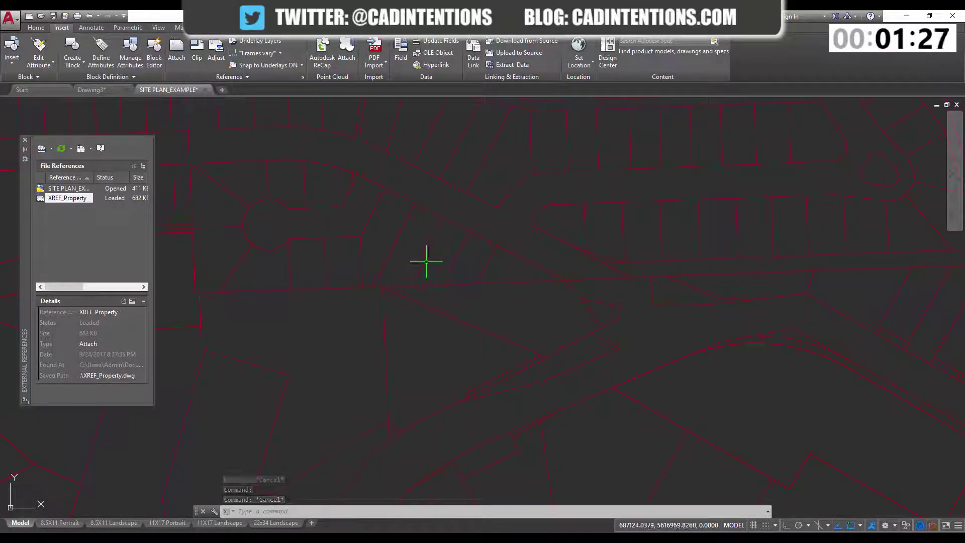
{"action": "mouse_move", "coordinate": [428, 263]}
{"action": "middle_mouse_down"}
{"action": "mouse_move", "coordinate": [432, 253]}
{"action": "mouse_move", "coordinate": [445, 269]}
{"action": "middle_mouse_up"}
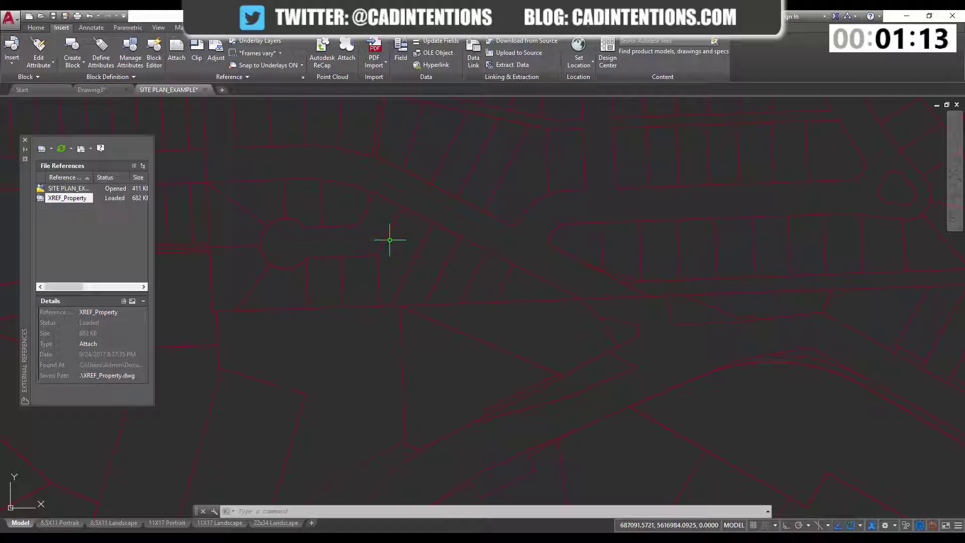
- Start NCOPY and pick the first three cul-de-sac lots inside the XREF
{"action": "type", "text": "NCOPY"}
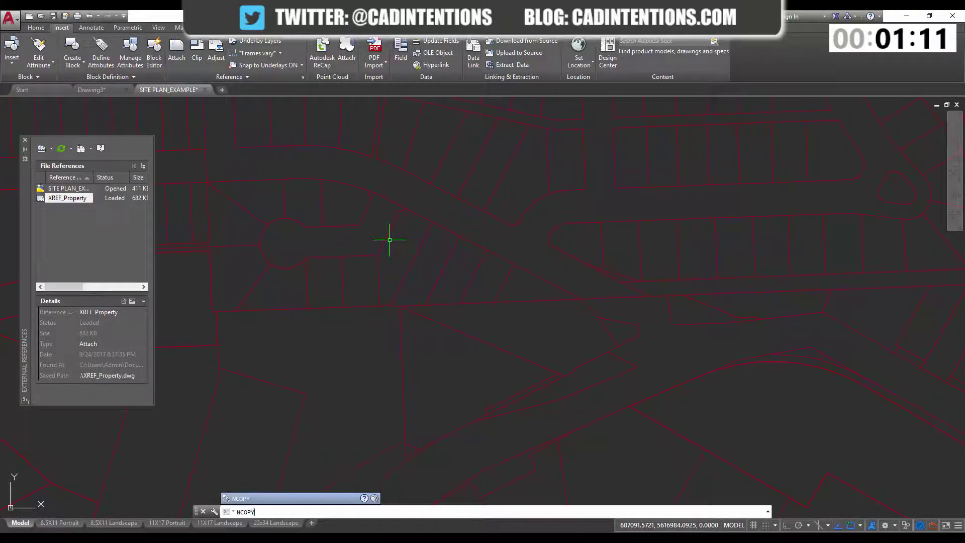
{"action": "key", "text": "Return"}
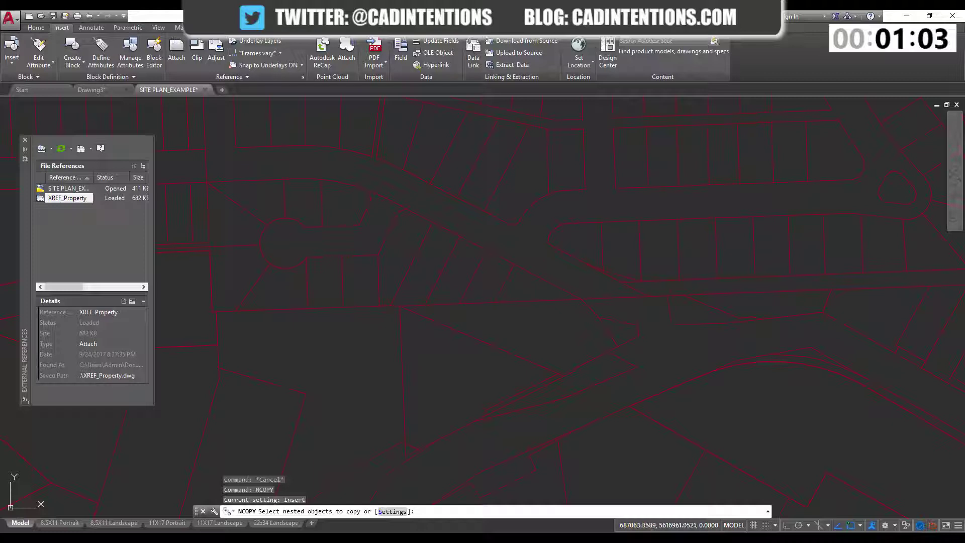
{"action": "left_click", "coordinate": [343, 278]}
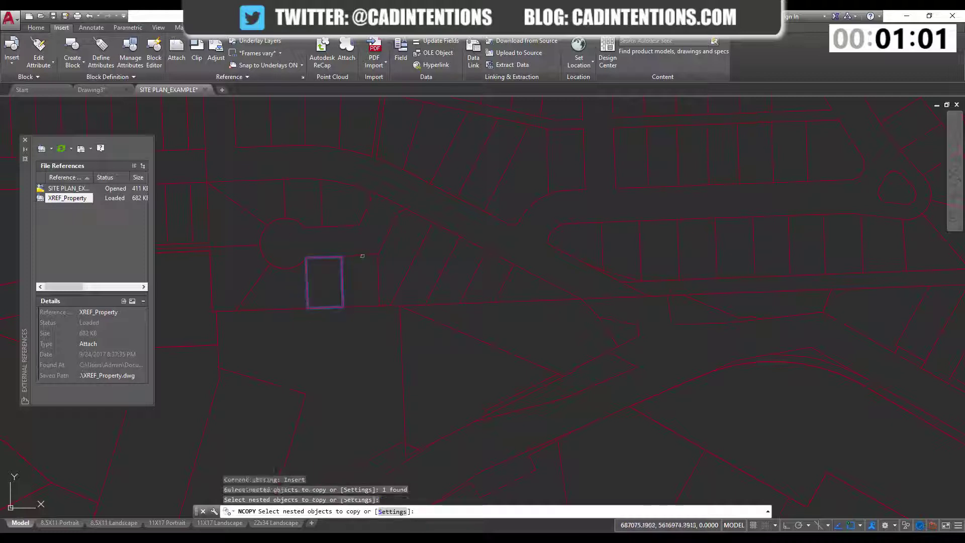
{"action": "left_click", "coordinate": [362, 256]}
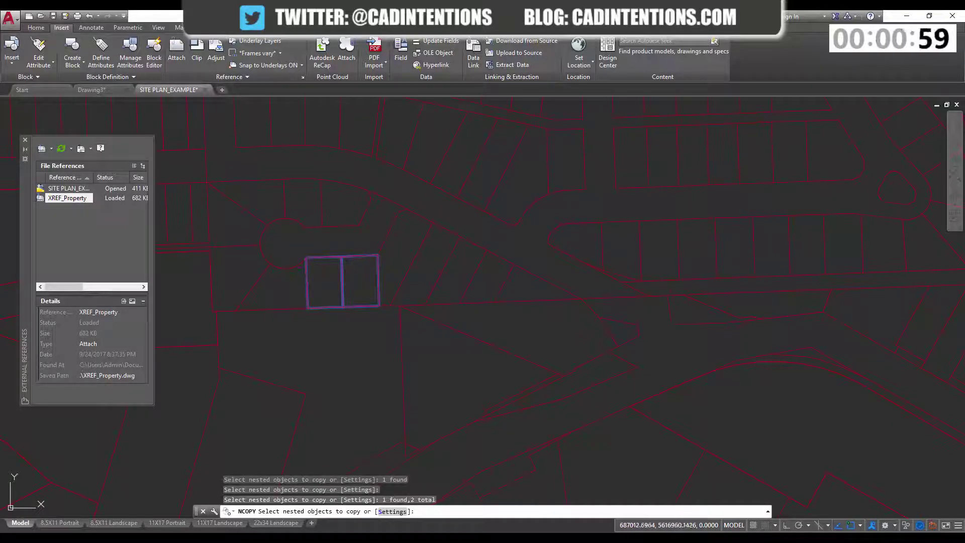
{"action": "left_click", "coordinate": [255, 279]}
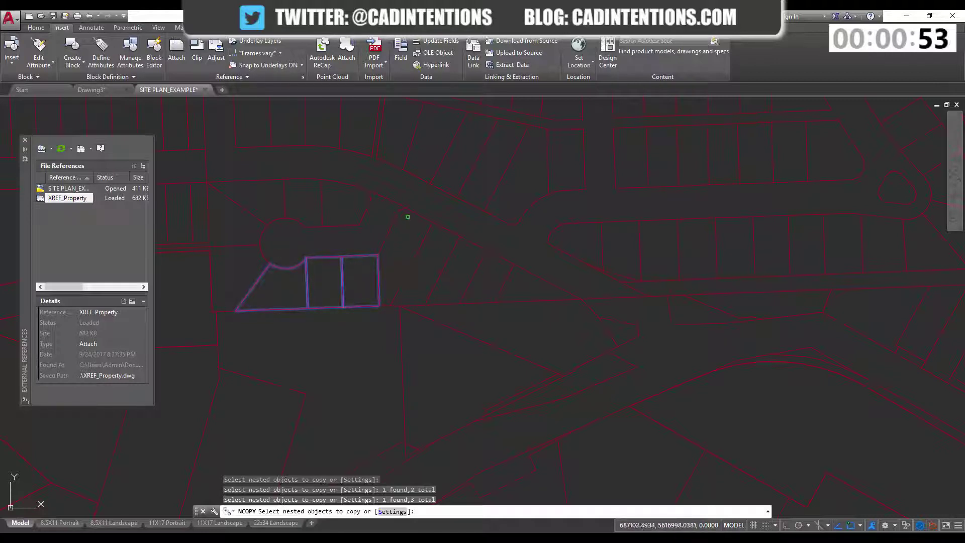
- Add the right, top, wedge and left parcels plus road edges, reaching 9 objects
{"action": "left_click", "coordinate": [390, 231]}
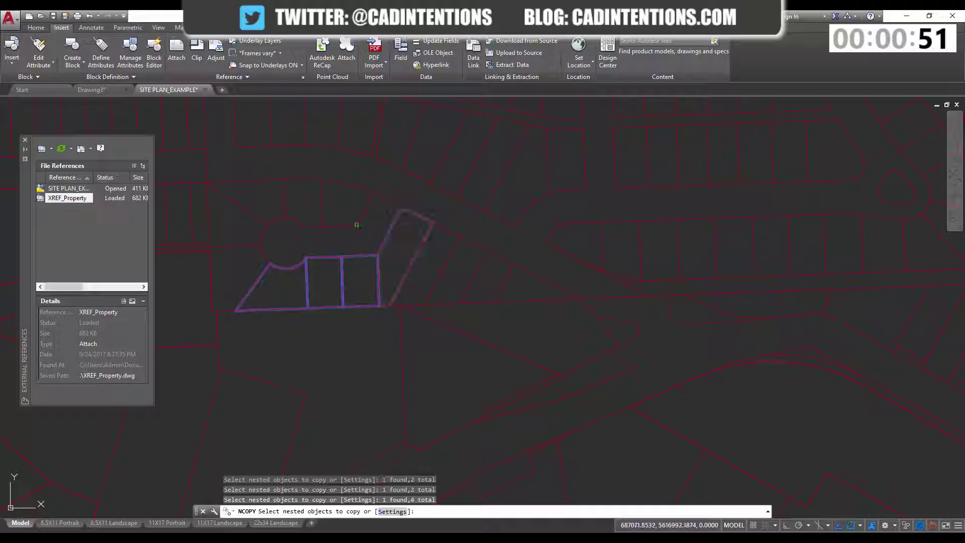
{"action": "left_click", "coordinate": [336, 228]}
{"action": "left_click", "coordinate": [297, 221]}
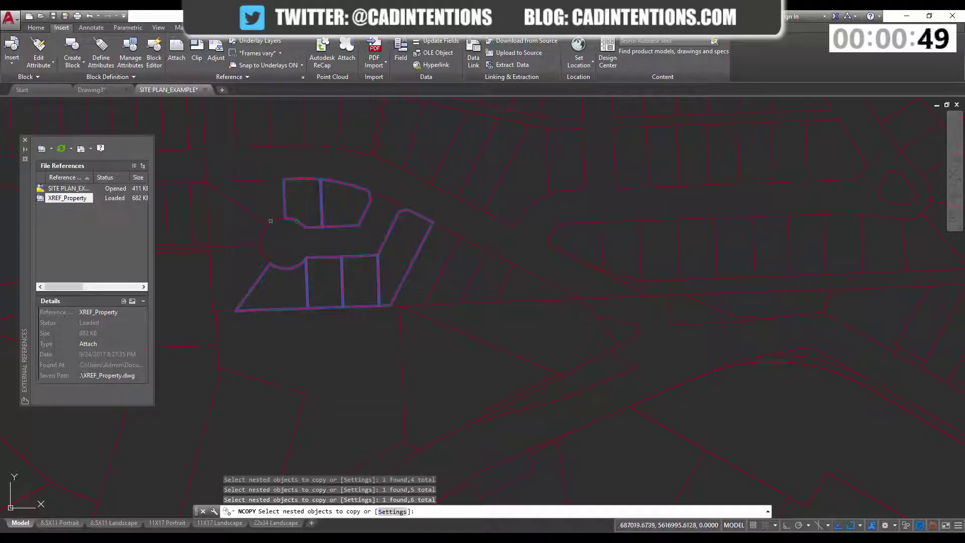
{"action": "left_click", "coordinate": [268, 218]}
{"action": "left_click", "coordinate": [253, 243]}
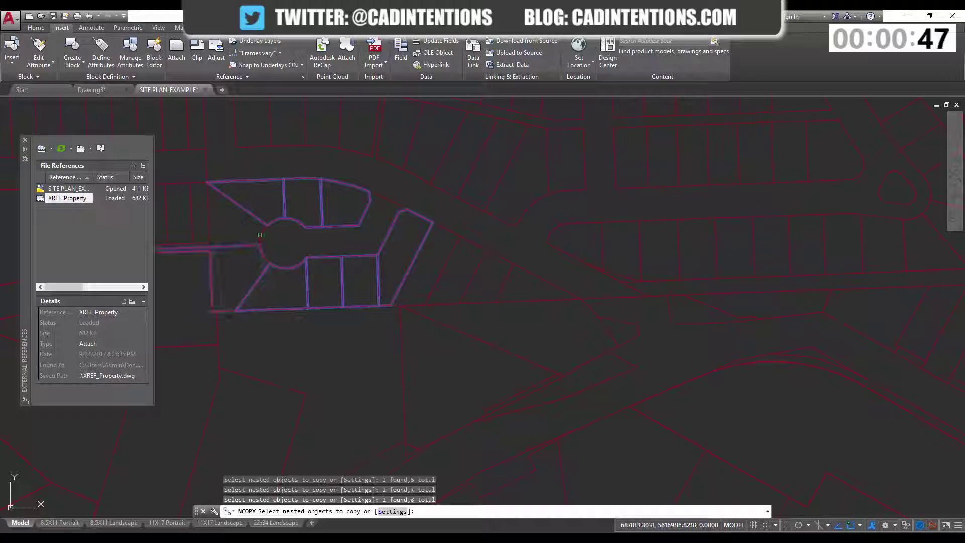
{"action": "left_click", "coordinate": [261, 234]}
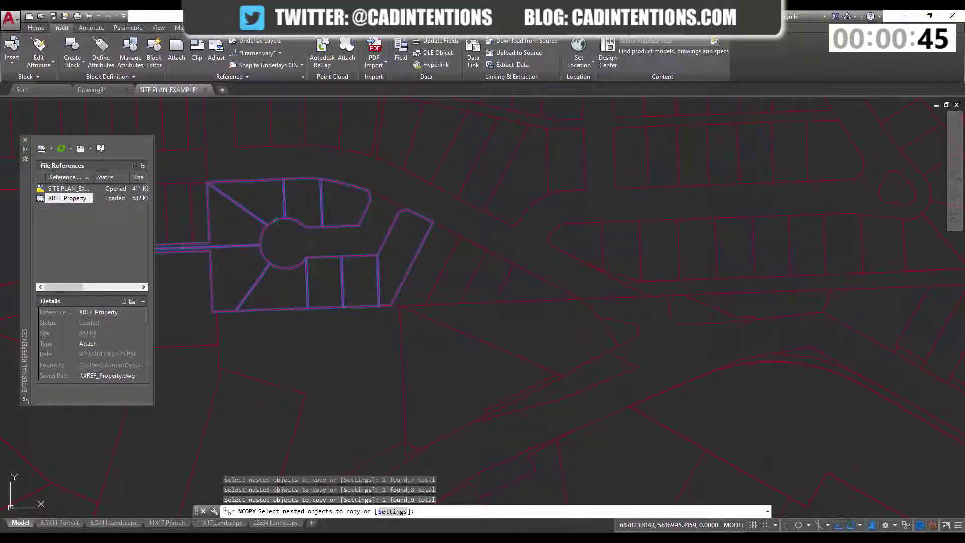
{"action": "left_click", "coordinate": [280, 224]}
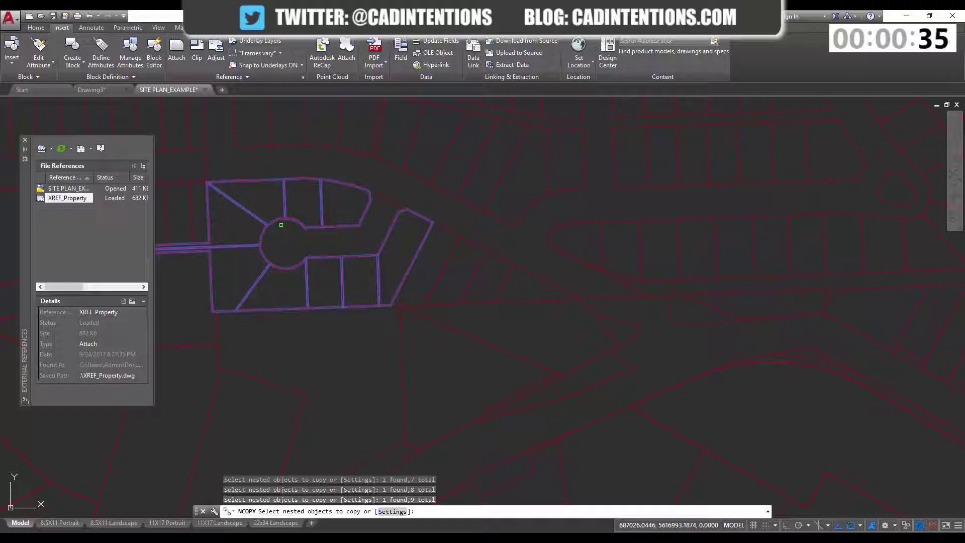
- Finish the selection and place the NCOPY copies in place with zero displacement
{"action": "key", "text": "Return"}
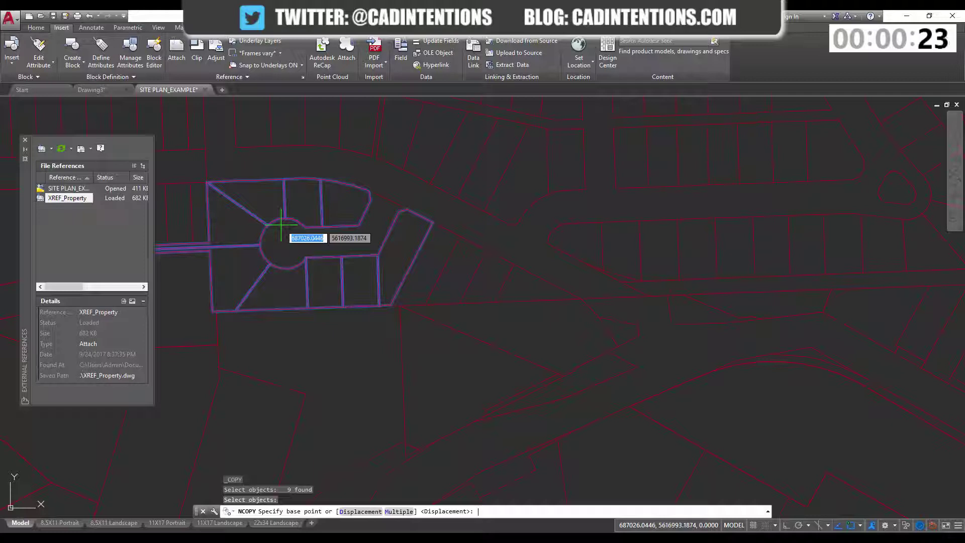
{"action": "key", "text": "Return"}
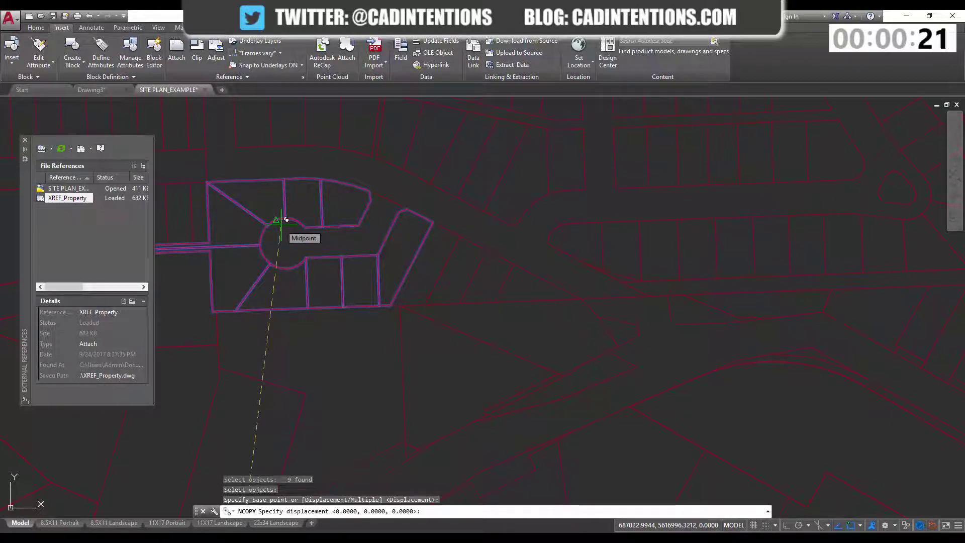
{"action": "key", "text": "Return"}
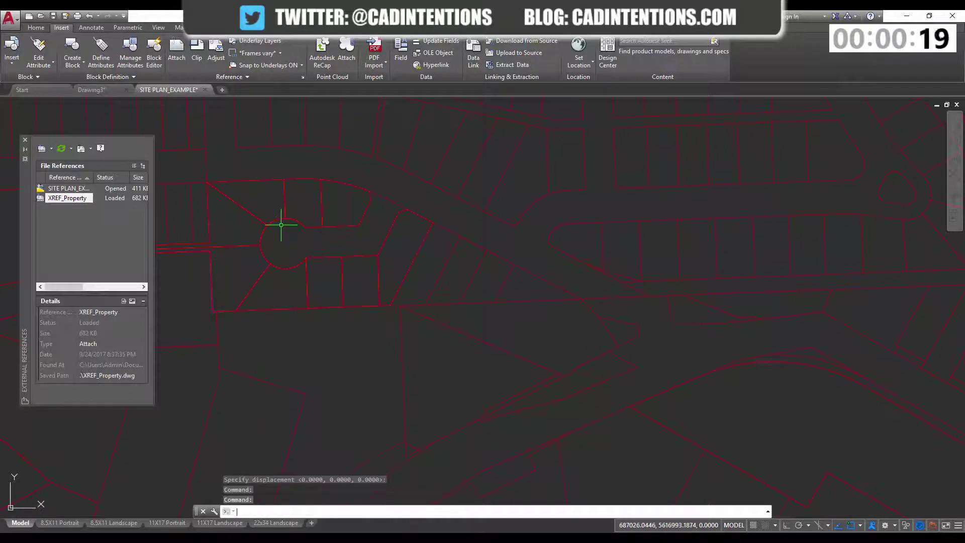
- Select the five copied lots to confirm they are native objects, then clear the selection
{"action": "left_click", "coordinate": [284, 221]}
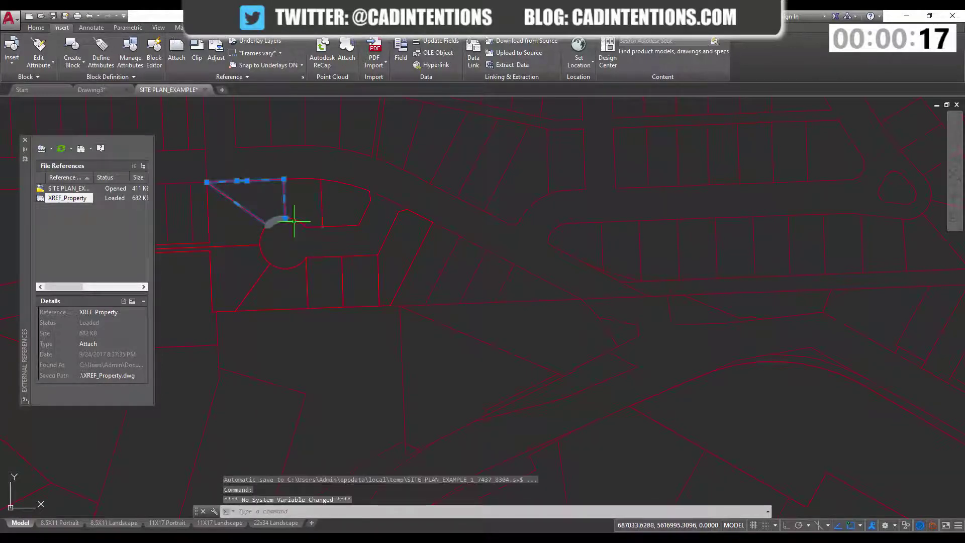
{"action": "left_click", "coordinate": [332, 226]}
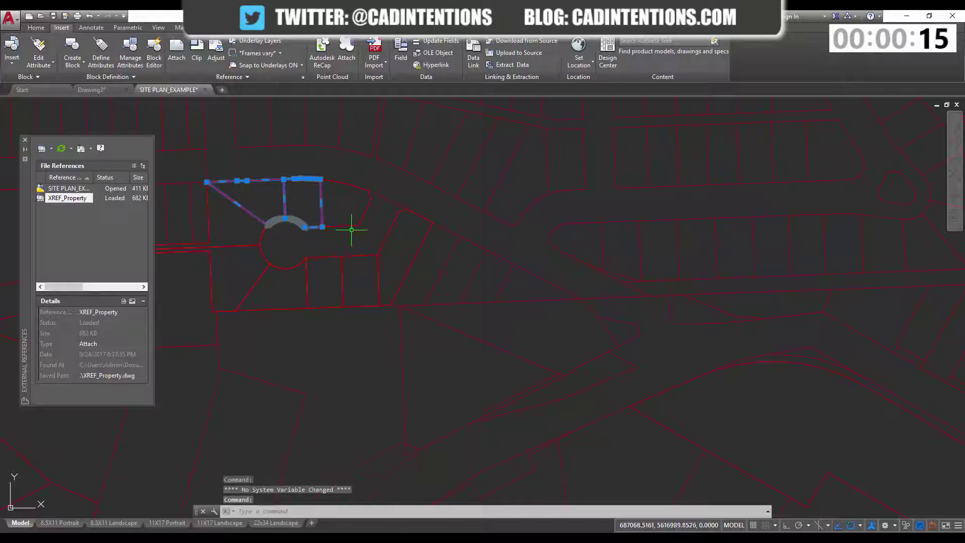
{"action": "left_click", "coordinate": [384, 232]}
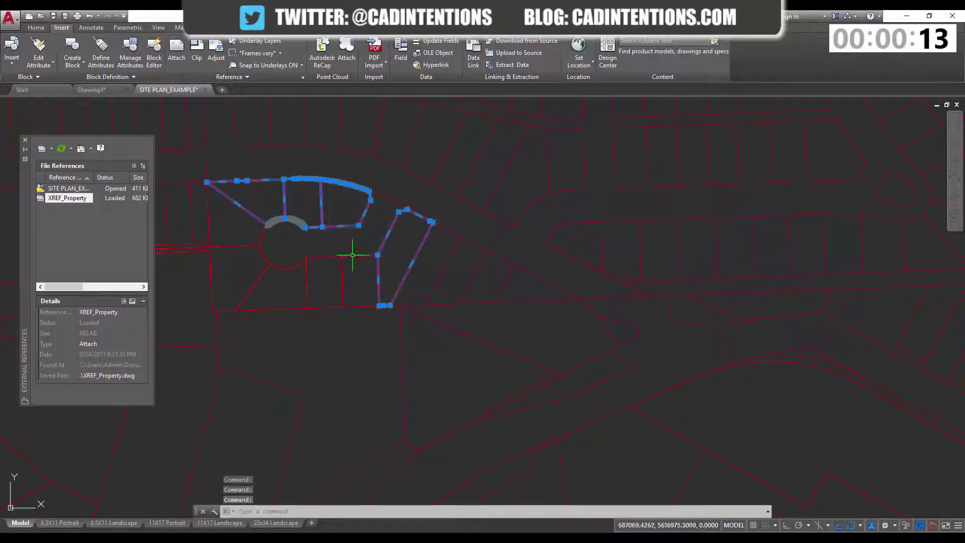
{"action": "left_click", "coordinate": [344, 255]}
{"action": "left_click", "coordinate": [316, 257]}
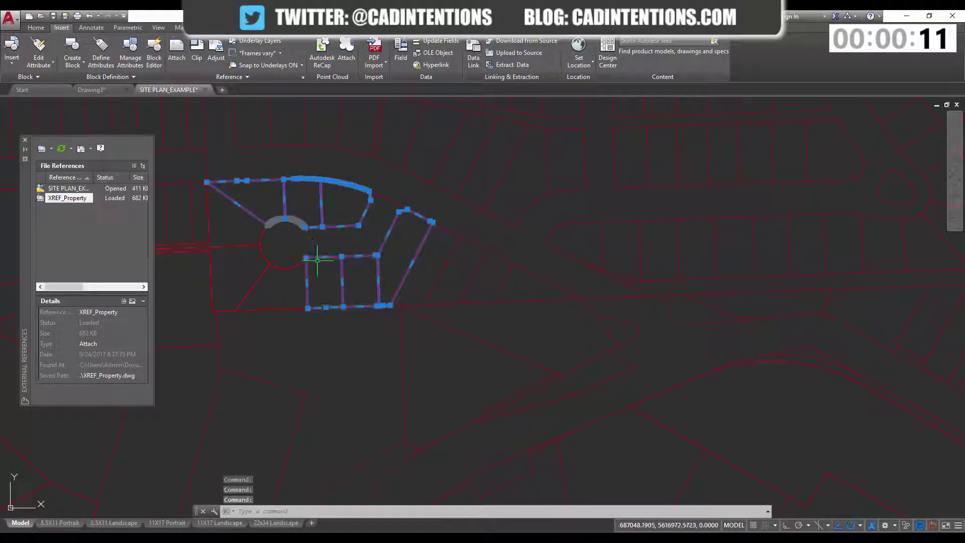
{"action": "key", "text": "Escape"}
{"action": "key", "text": "Escape"}
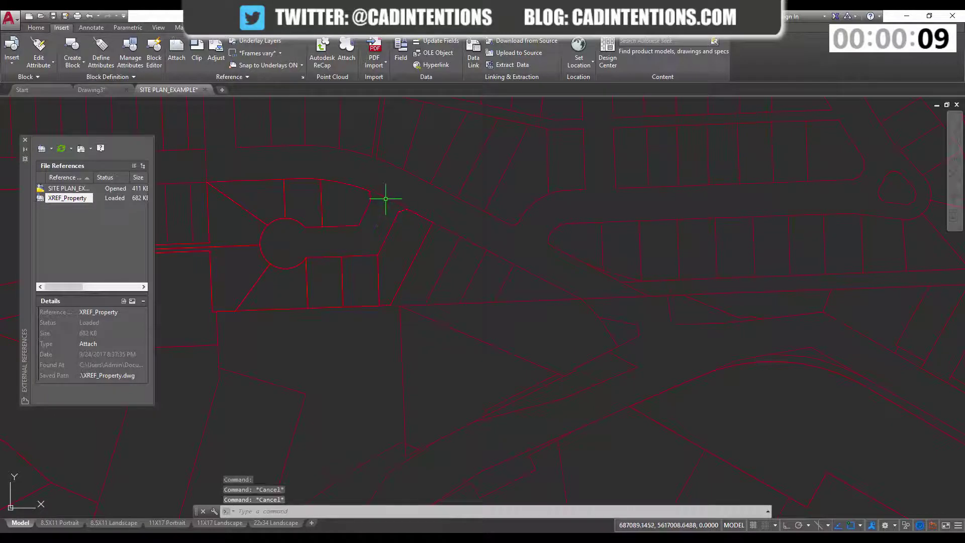
- Select the XREF and a copied lot above the cul-de-sac to compare, then deselect
{"action": "left_click", "coordinate": [386, 198]}
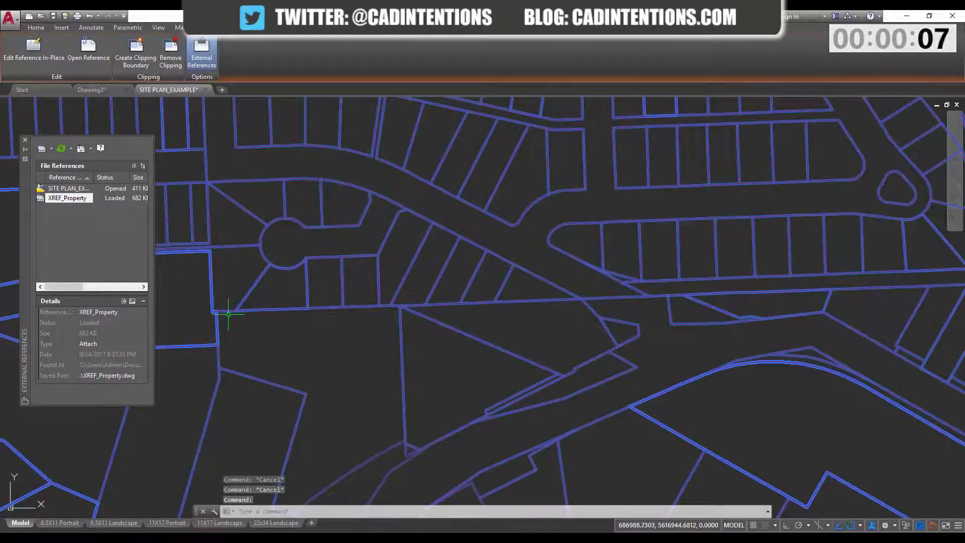
{"action": "key", "text": "Escape"}
{"action": "left_click", "coordinate": [291, 221]}
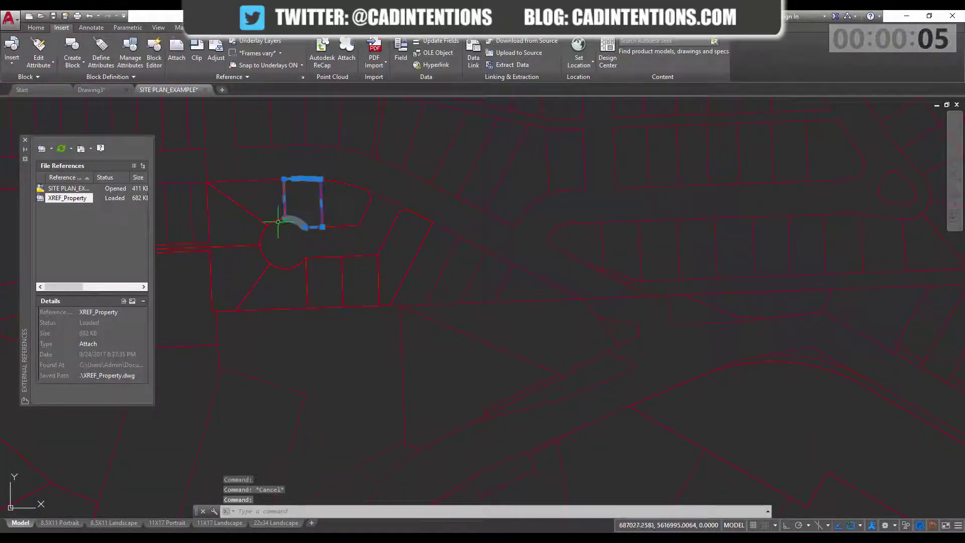
{"action": "left_click", "coordinate": [269, 217]}
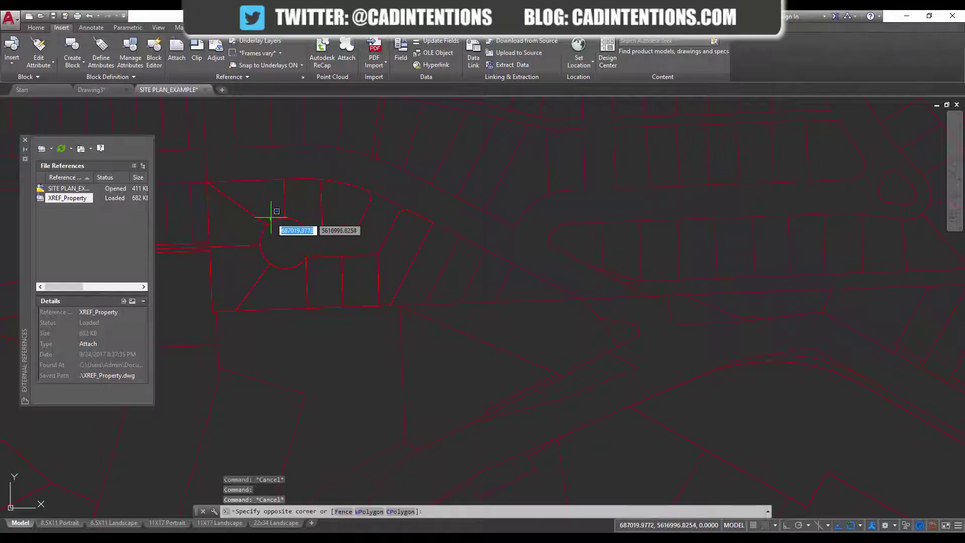
{"action": "key", "text": "Escape"}
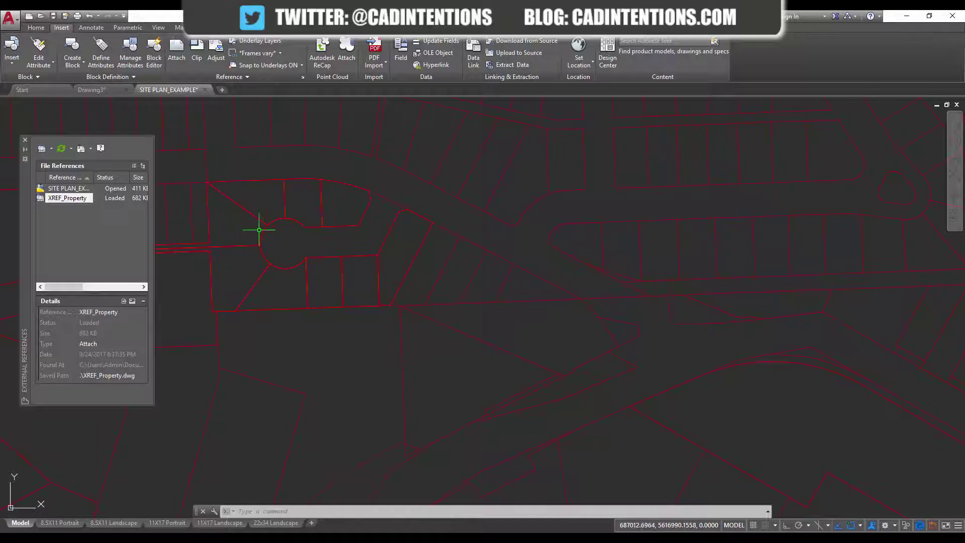
- Erase the copied upper-left line and the triangular lot outline
{"action": "left_click", "coordinate": [258, 215]}
{"action": "key", "text": "Delete"}
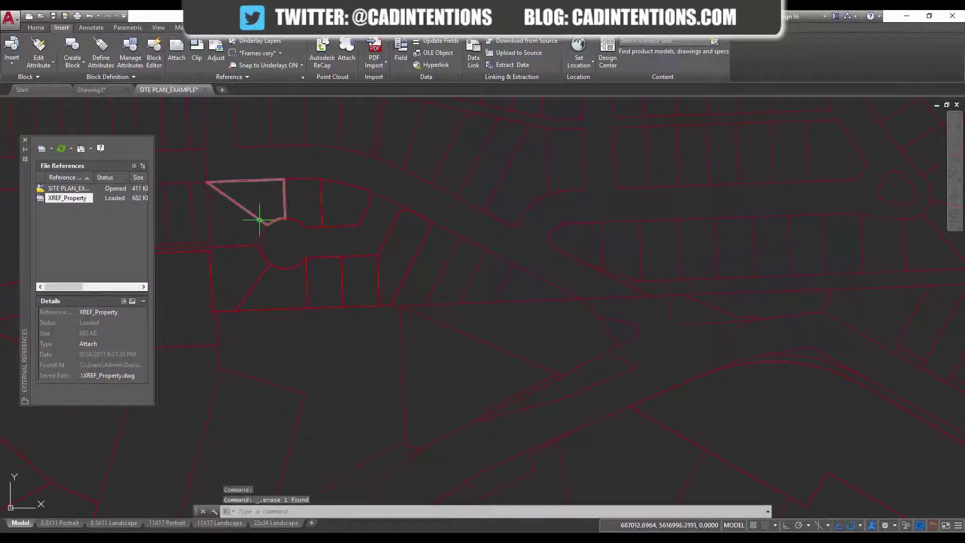
{"action": "left_click", "coordinate": [259, 219]}
{"action": "key", "text": "Delete"}
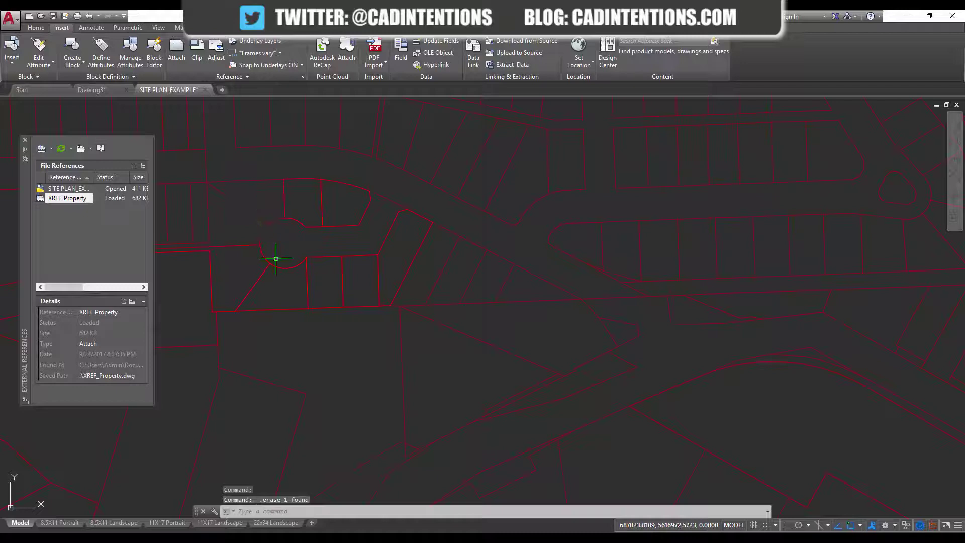